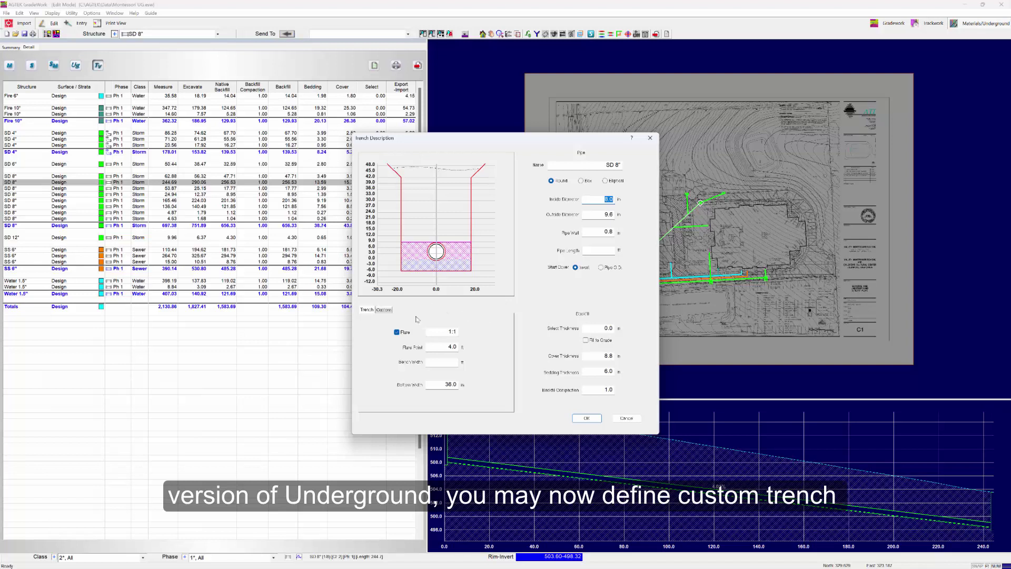
Review the 8-in SD pipe's custom trench cross-section and accept its trench description
left_click(384, 310)
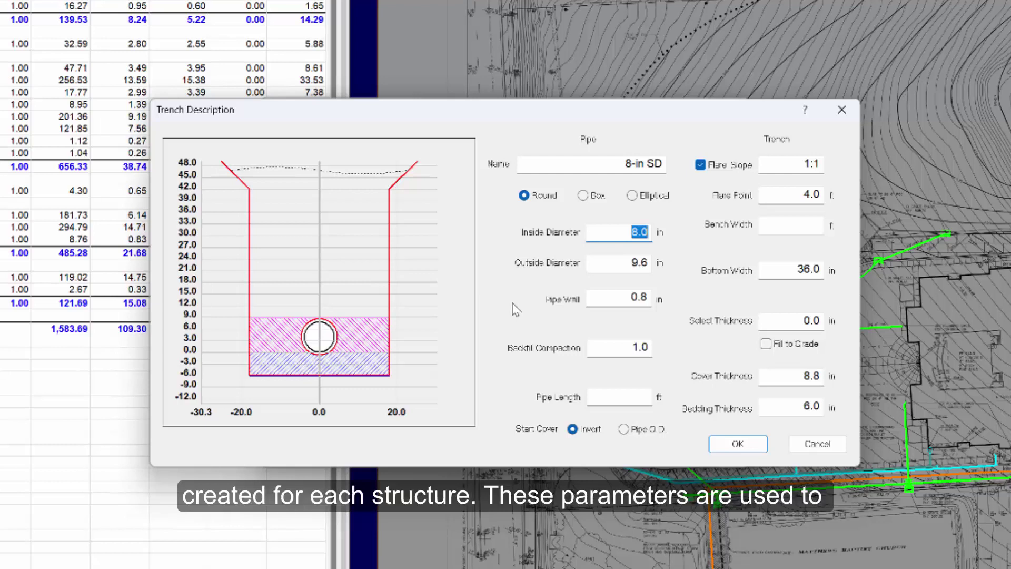
left_click(738, 444)
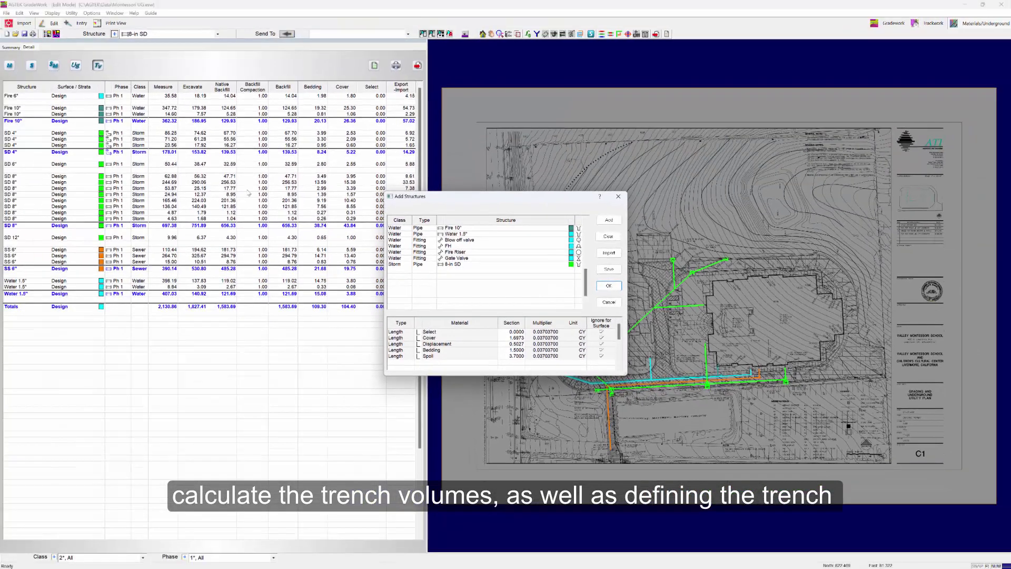
Close Add Structures to keep the new 8-in SD structure
left_click(608, 285)
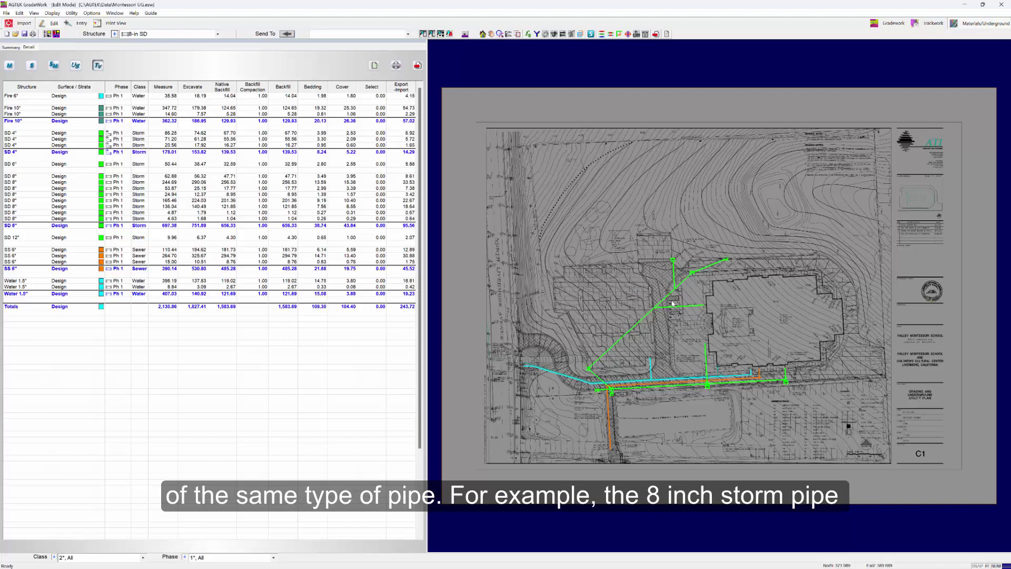
scroll(672, 303, "up", 3)
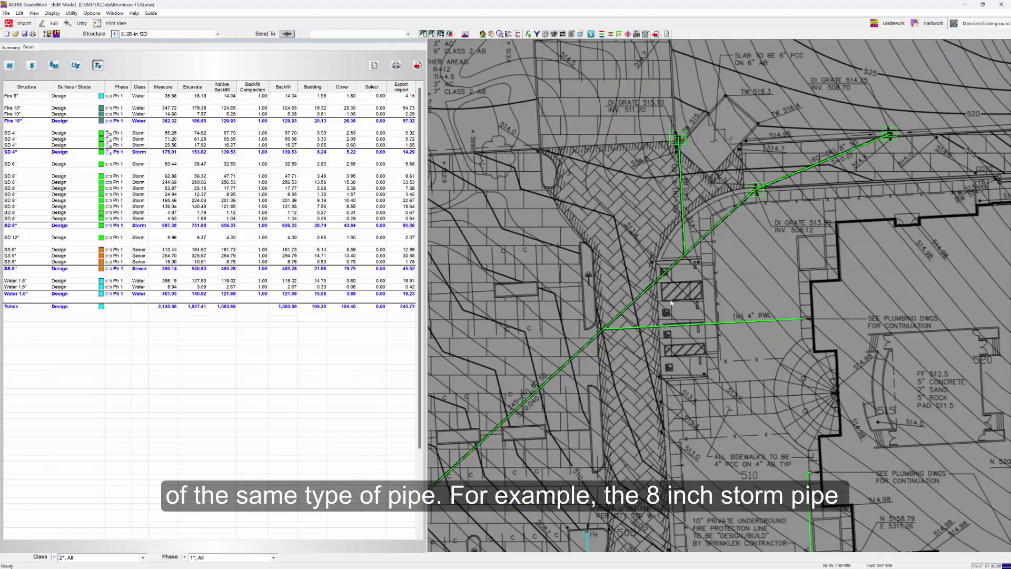
scroll(678, 261, "up", 2)
scroll(677, 262, "down", 2)
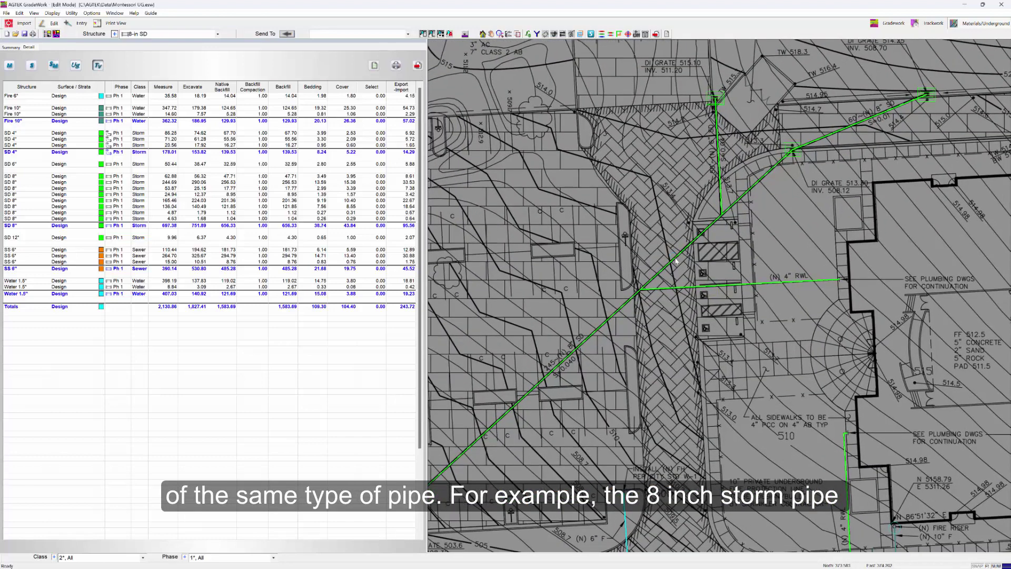
Copy the SD 8" storm pipe structure and review the trench description of SD 8" - Copy
left_click(672, 265)
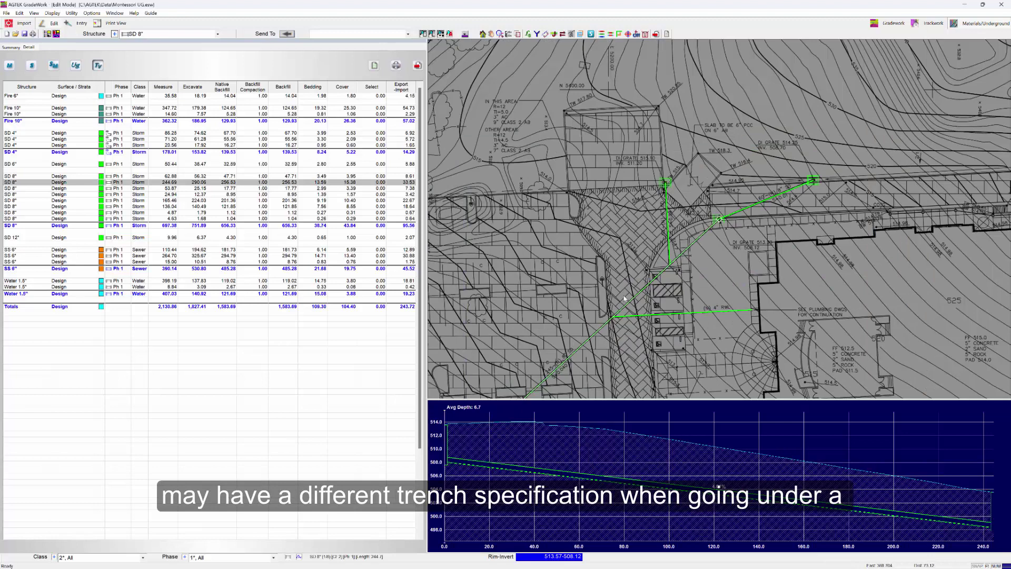
middle_click_drag(671, 264, 704, 204)
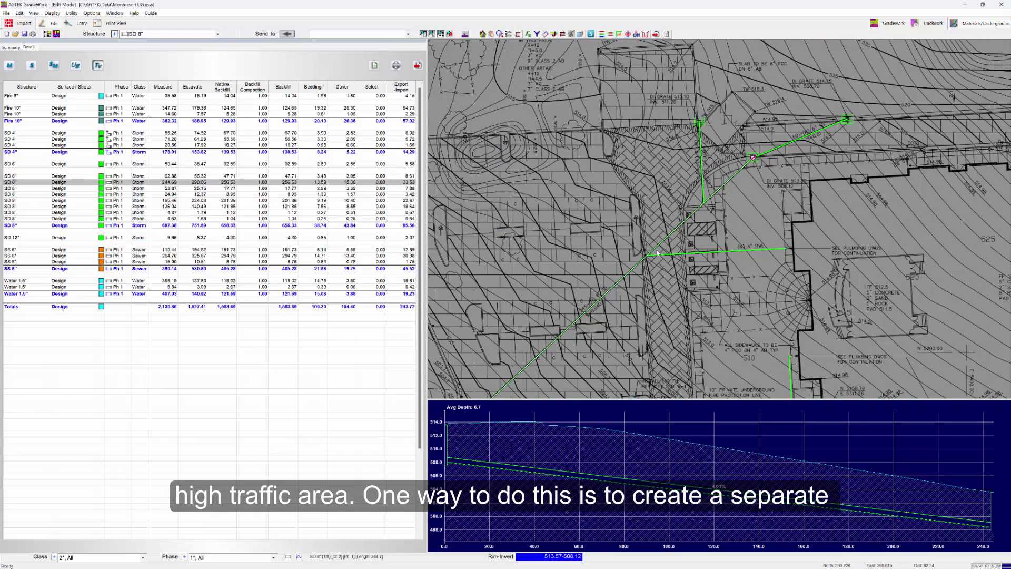
right_click(510, 235)
left_click(522, 250)
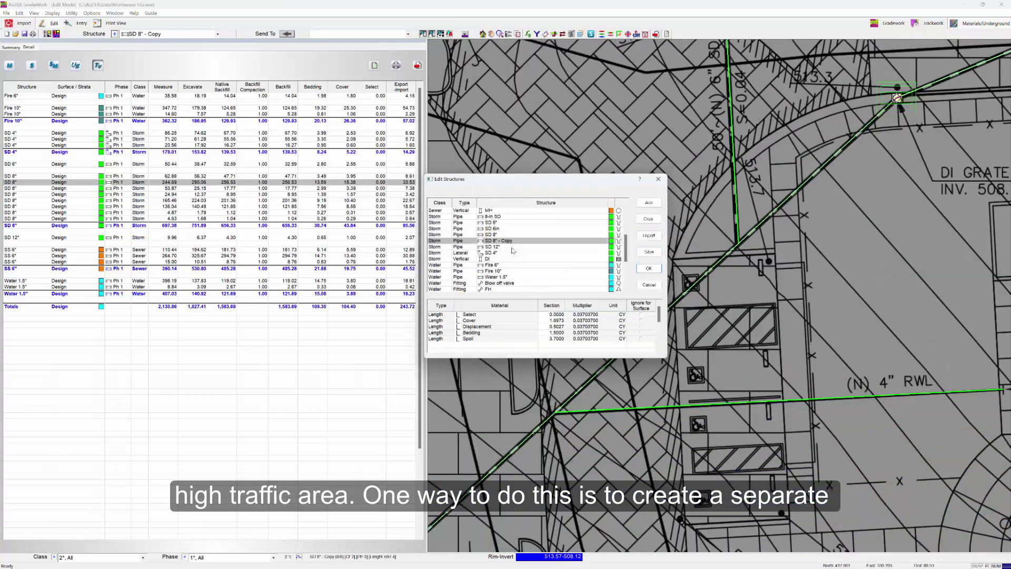
double_click(618, 242)
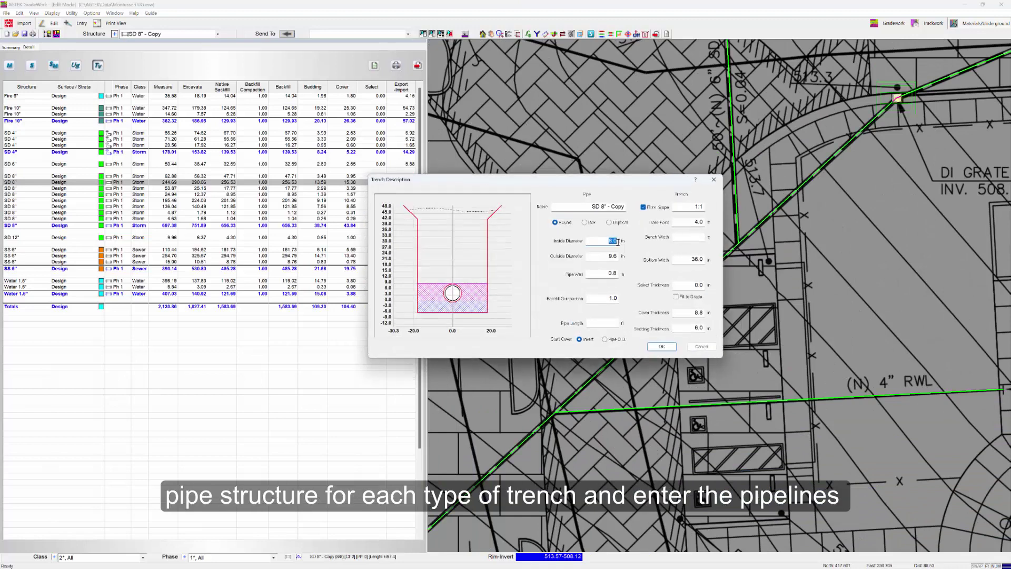
left_click(663, 348)
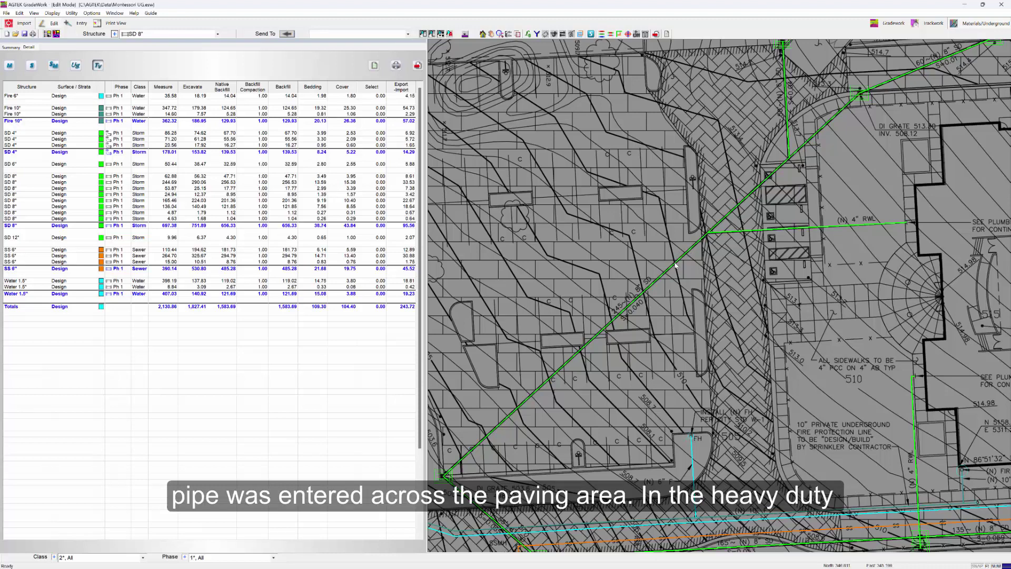
scroll(679, 264, "up", 2)
scroll(671, 267, "up", 2)
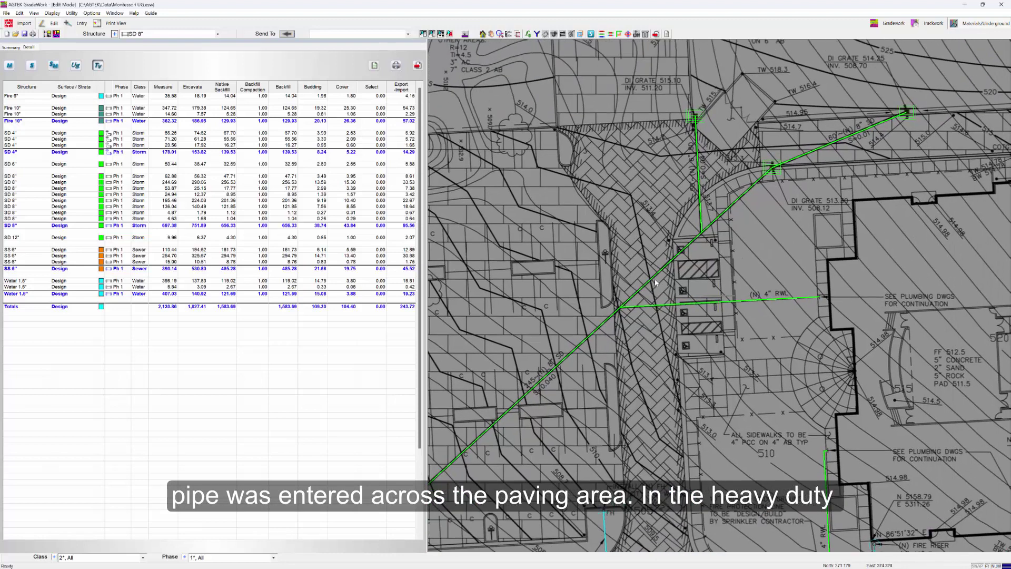
scroll(662, 271, "up", 1)
scroll(656, 262, "up", 1)
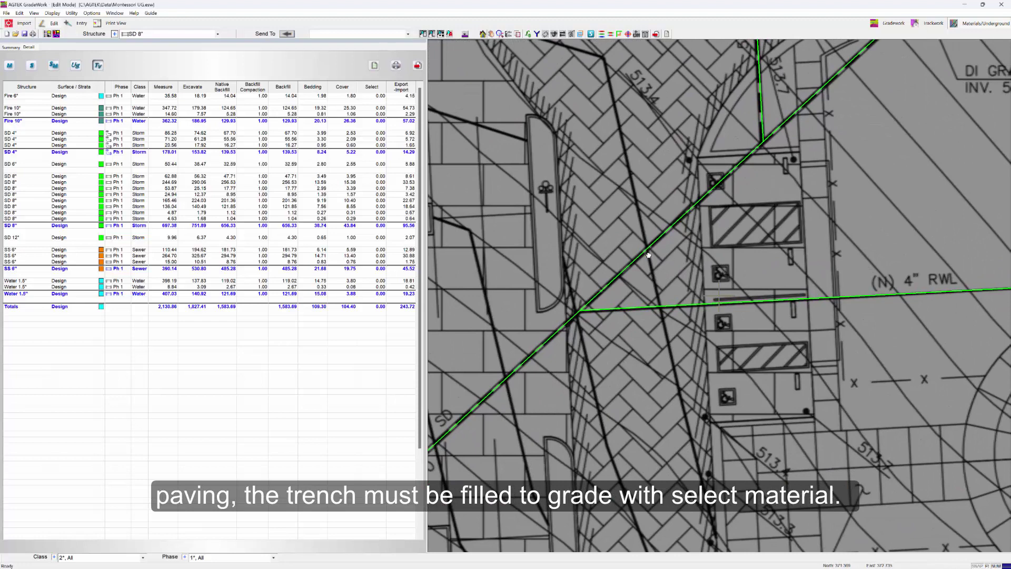
scroll(647, 251, "up", 1)
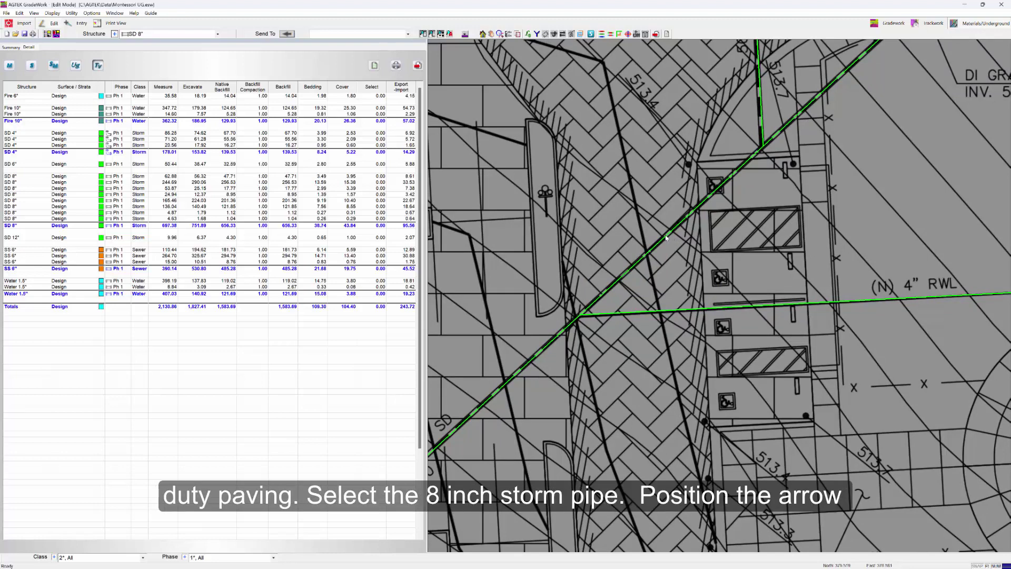
Break the 8-inch storm pipe at each pavement edge using F5
left_click(666, 238)
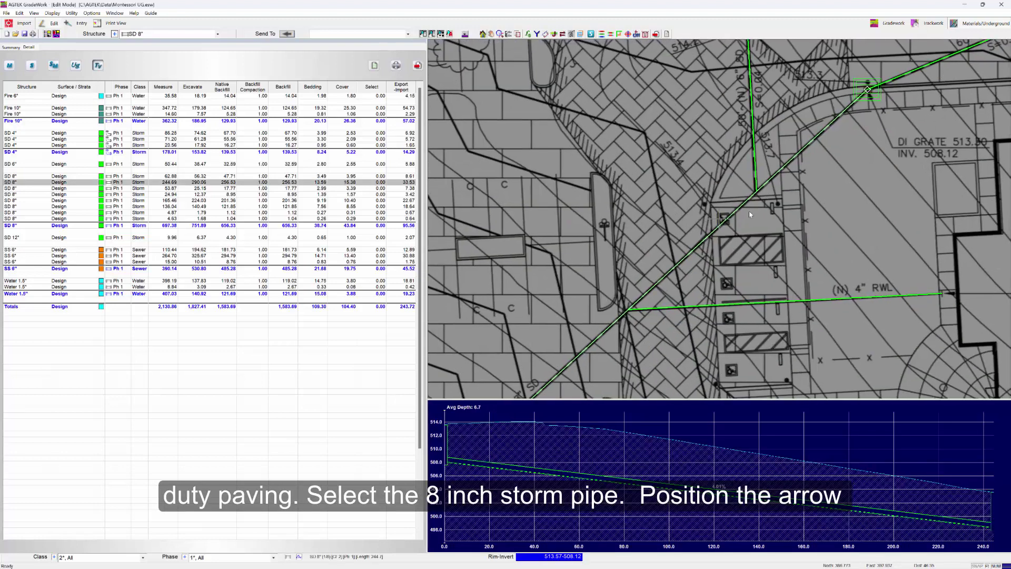
scroll(714, 234, "up", 1)
key("F5")
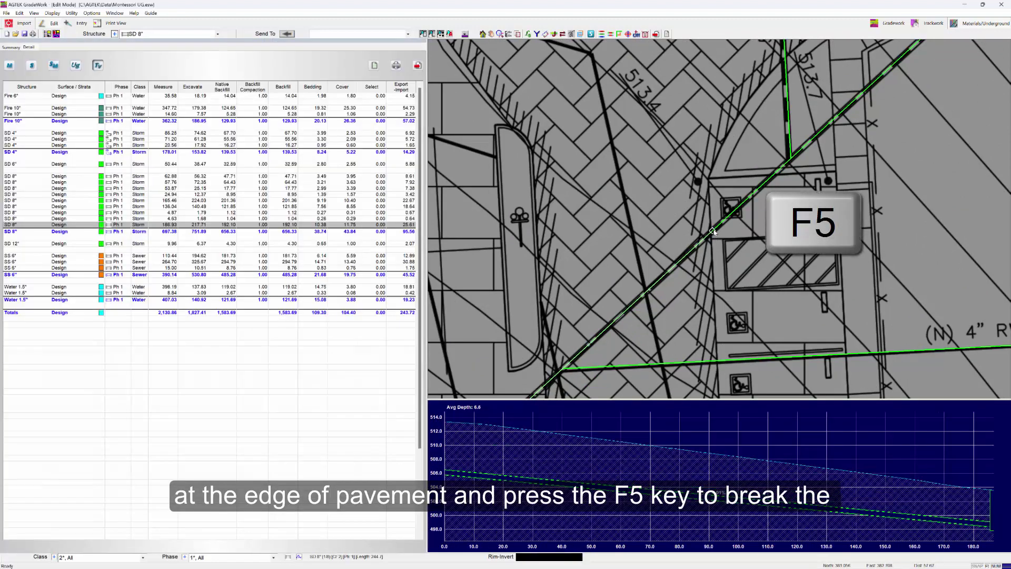
scroll(712, 229, "down", 1)
scroll(627, 294, "up", 1)
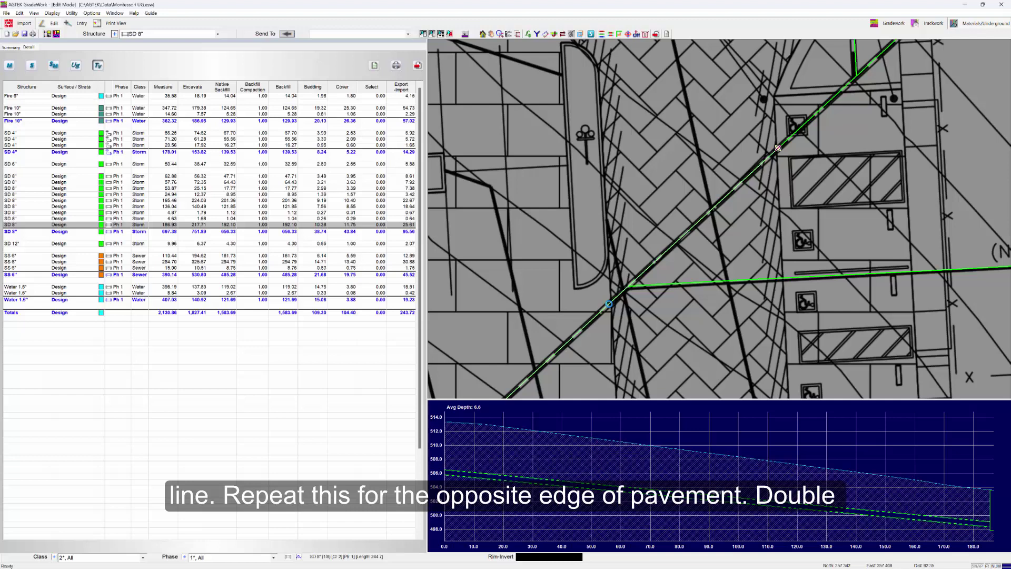
scroll(625, 297, "up", 1)
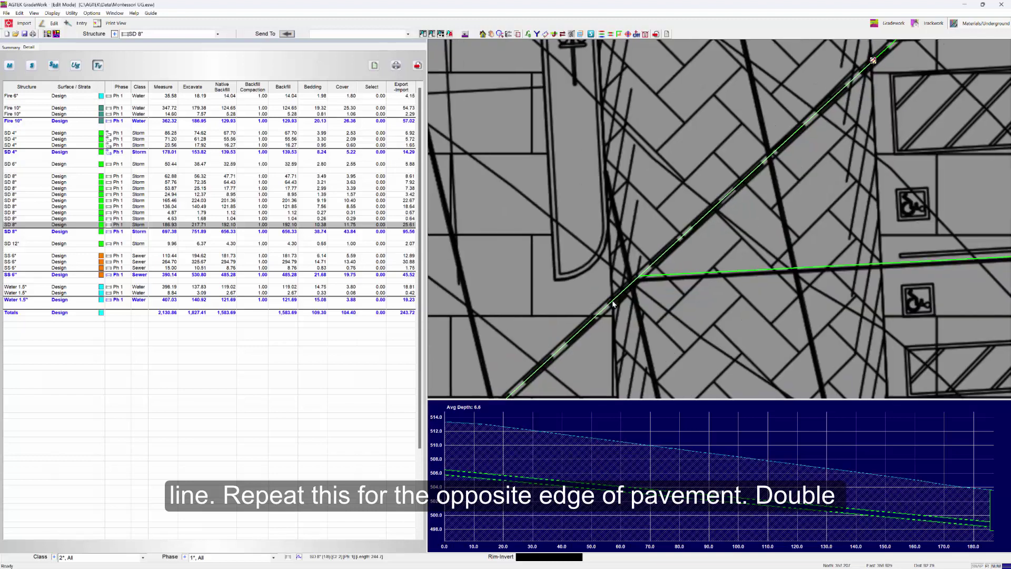
left_click(614, 304)
scroll(614, 304, "down", 1)
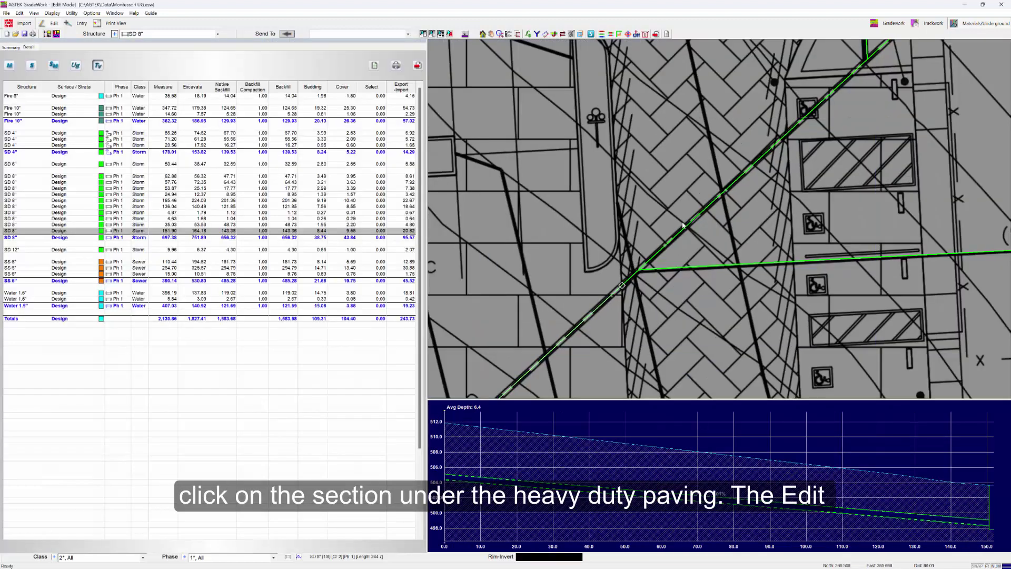
Give the paved pipe section a custom trench with Fill to Grade, creating SD 8"-C1
double_click(622, 286)
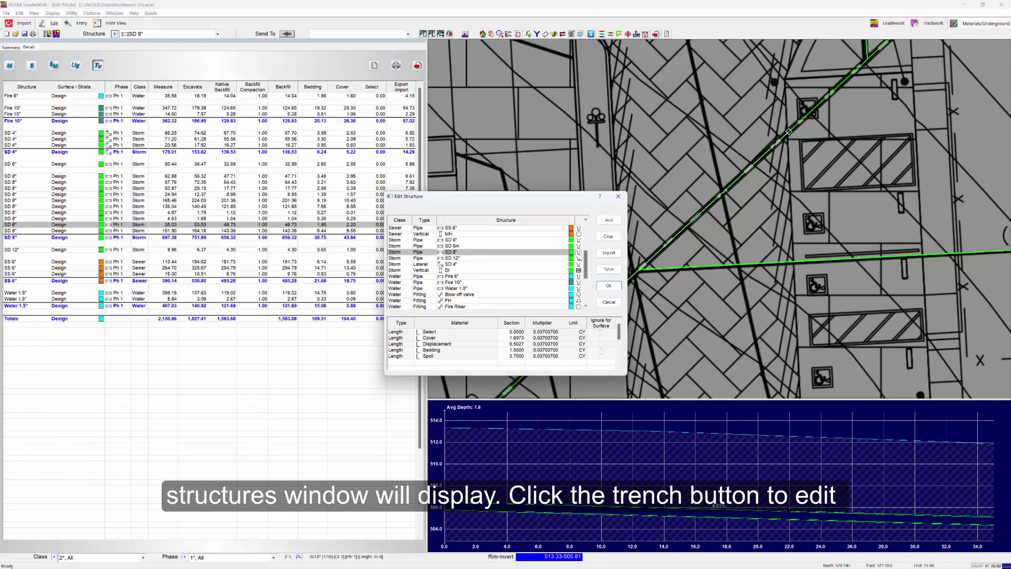
left_click(580, 255)
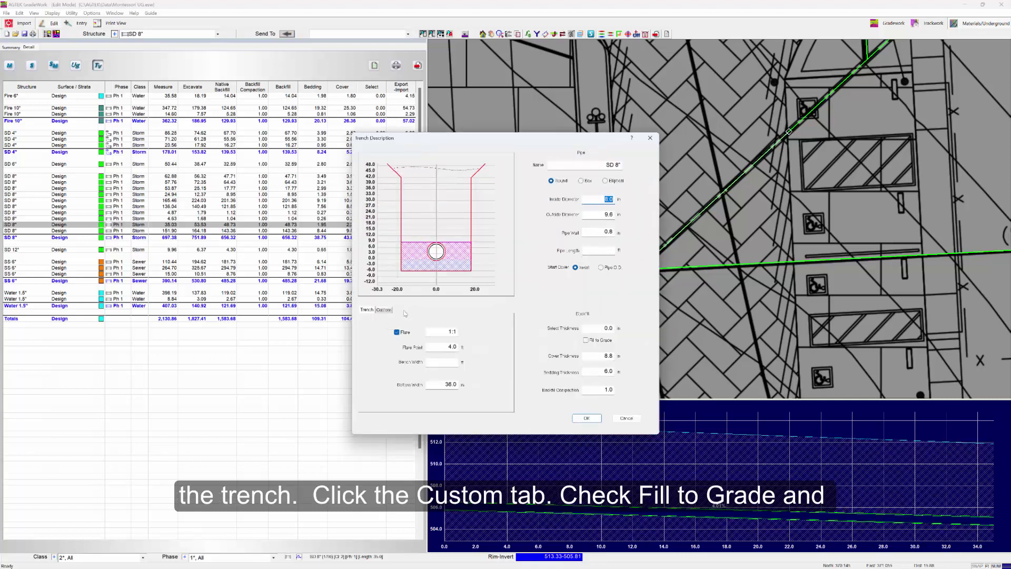
left_click(386, 311)
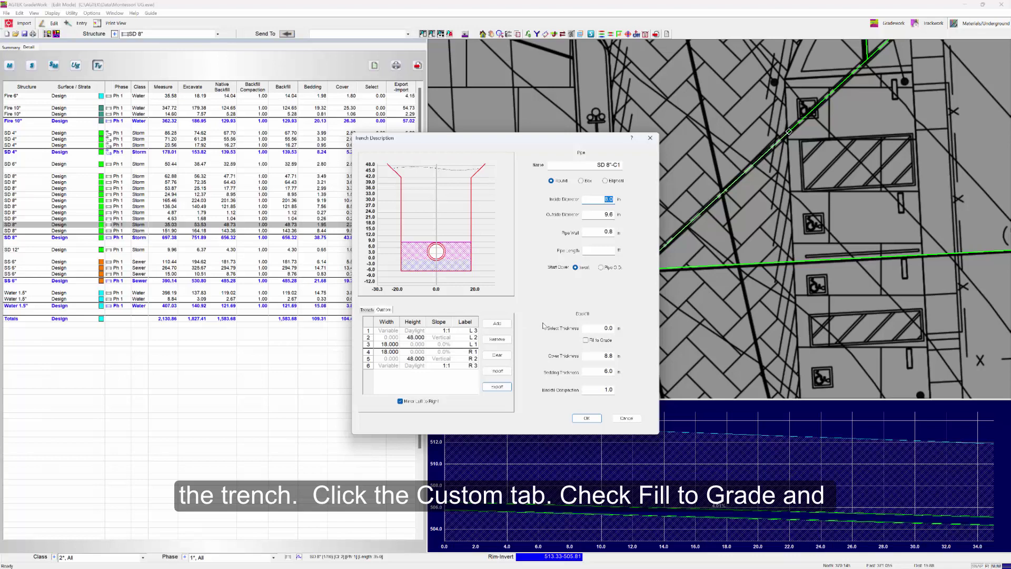
left_click(585, 341)
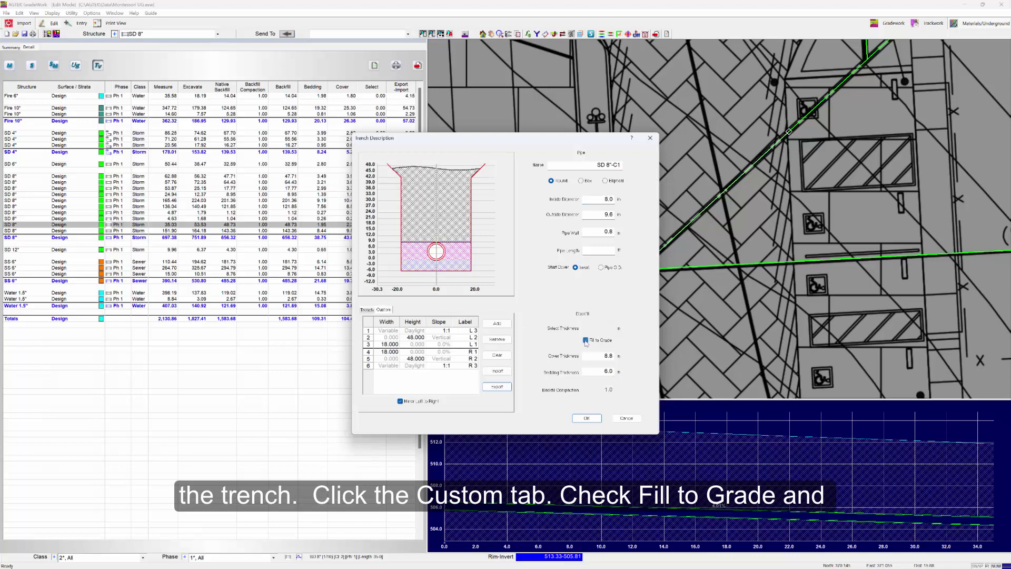
left_click(586, 418)
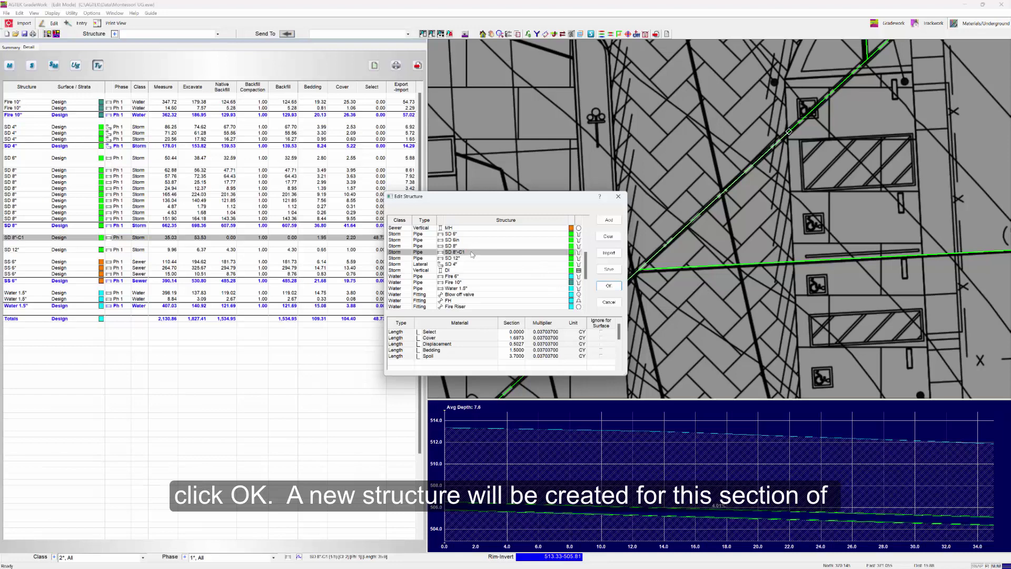
Assign the storm pipe to SD 8"-C1, then show the southern sewer pipe's depth profile
left_click(616, 288)
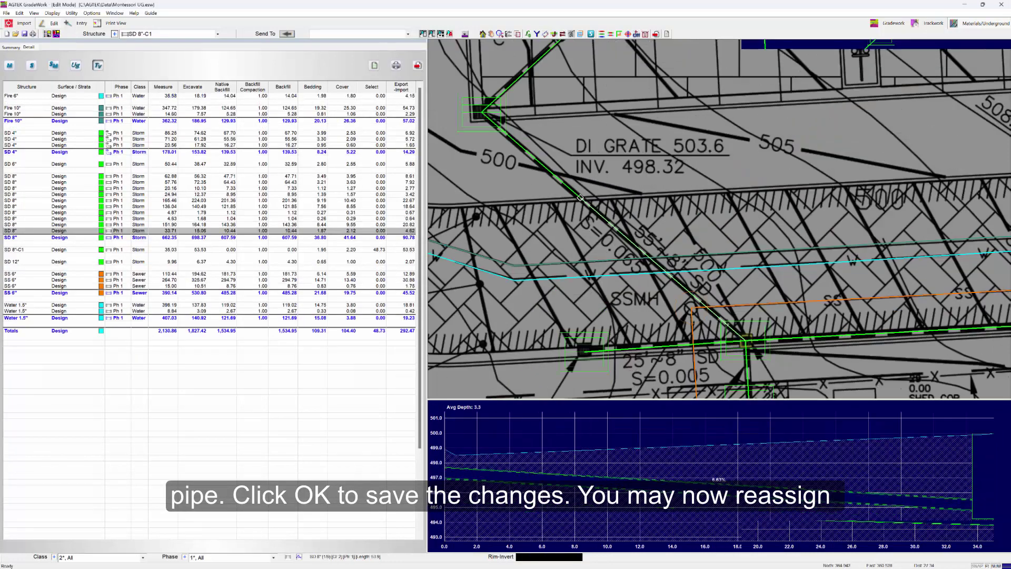
double_click(628, 242)
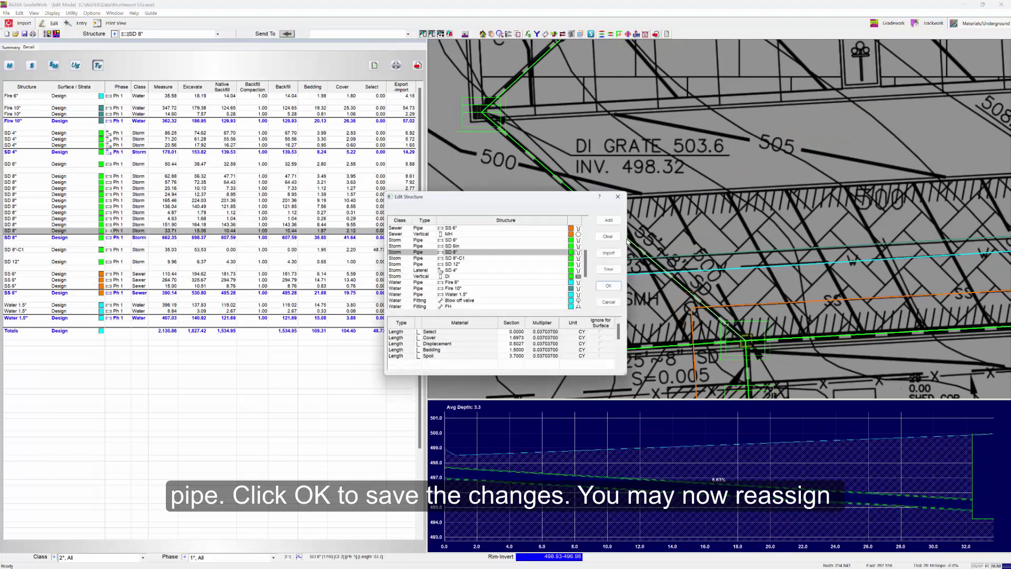
left_click(466, 258)
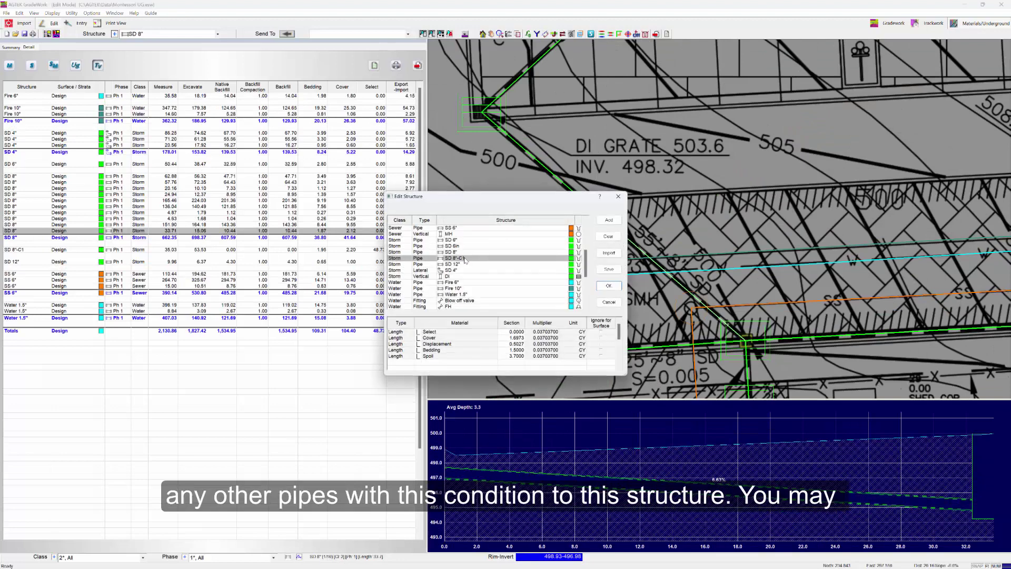
left_click(608, 286)
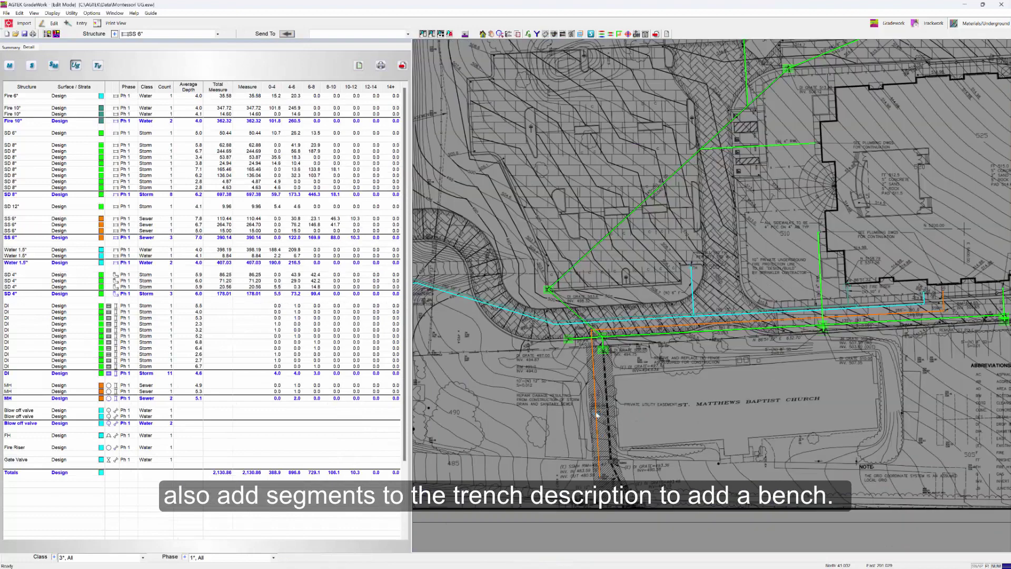
scroll(598, 416, "up", 2)
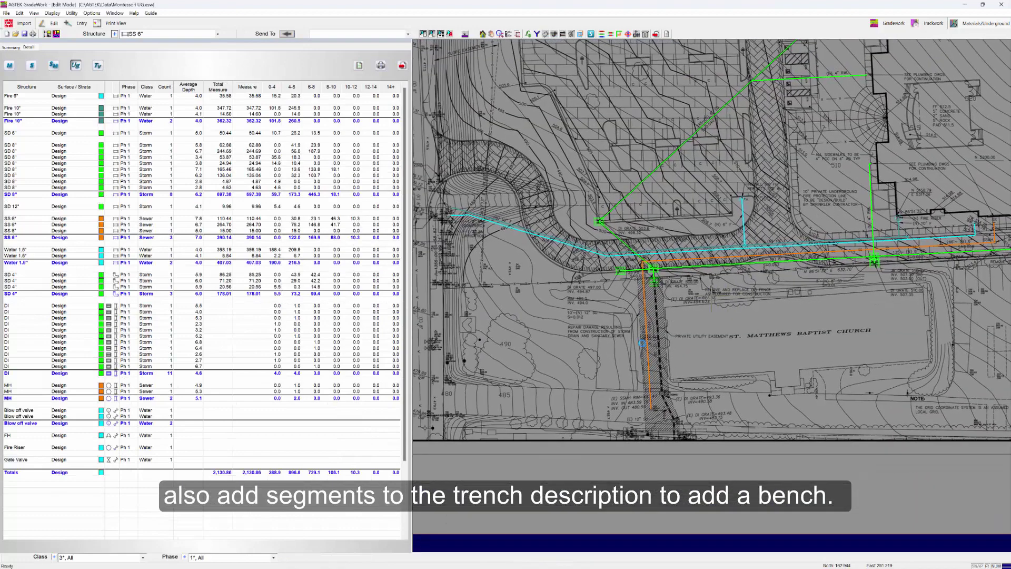
scroll(624, 335, "up", 1)
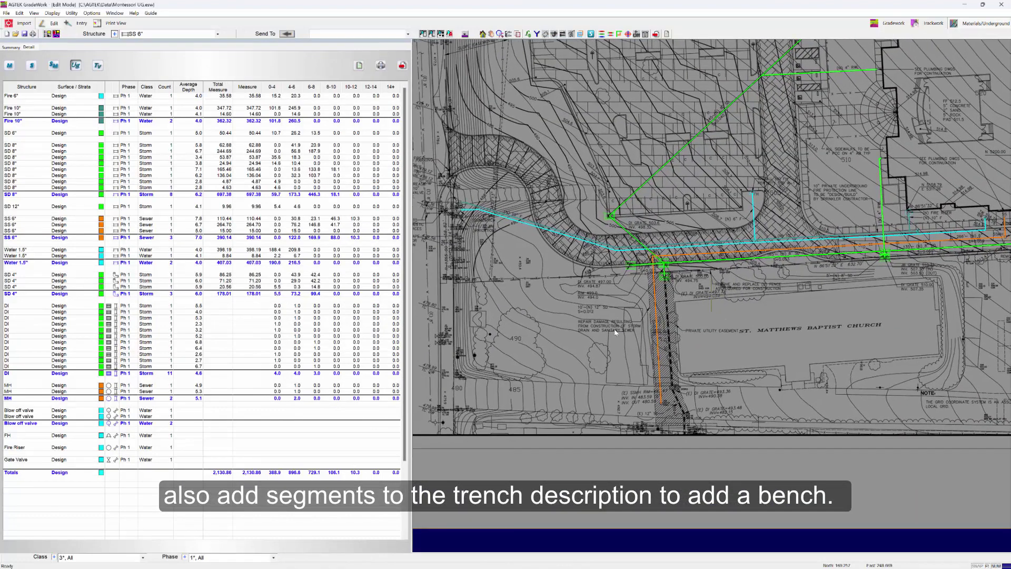
left_click(658, 329)
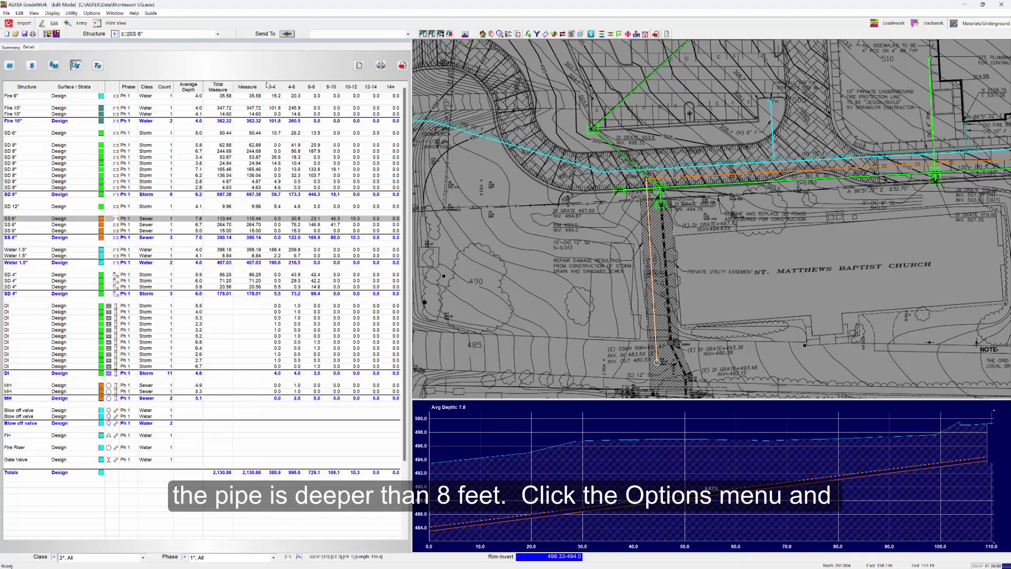
Colour the sewer depth brackets 8-10, 10-12, 12-14 and 14+ red
left_click(91, 13)
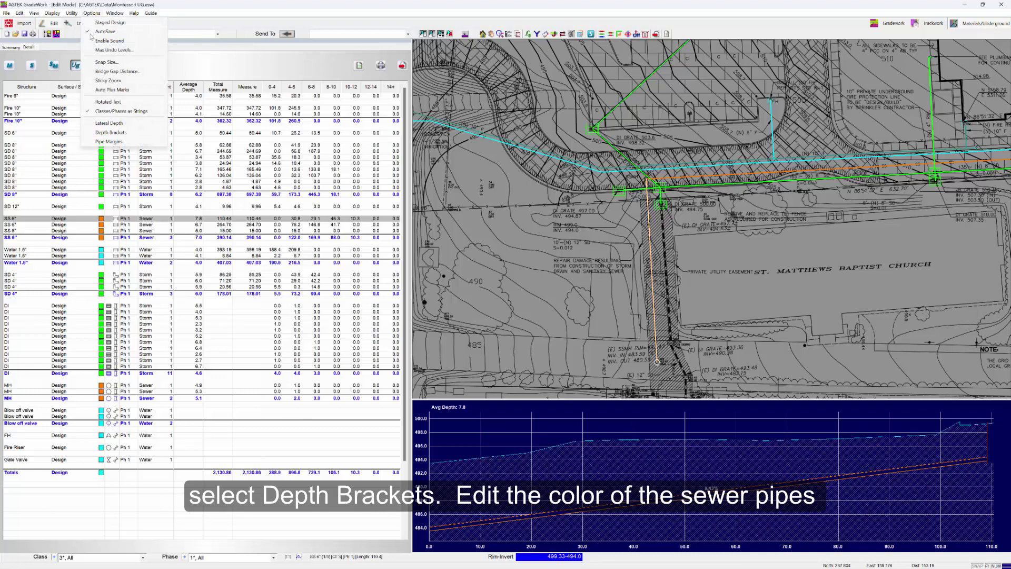
left_click(119, 132)
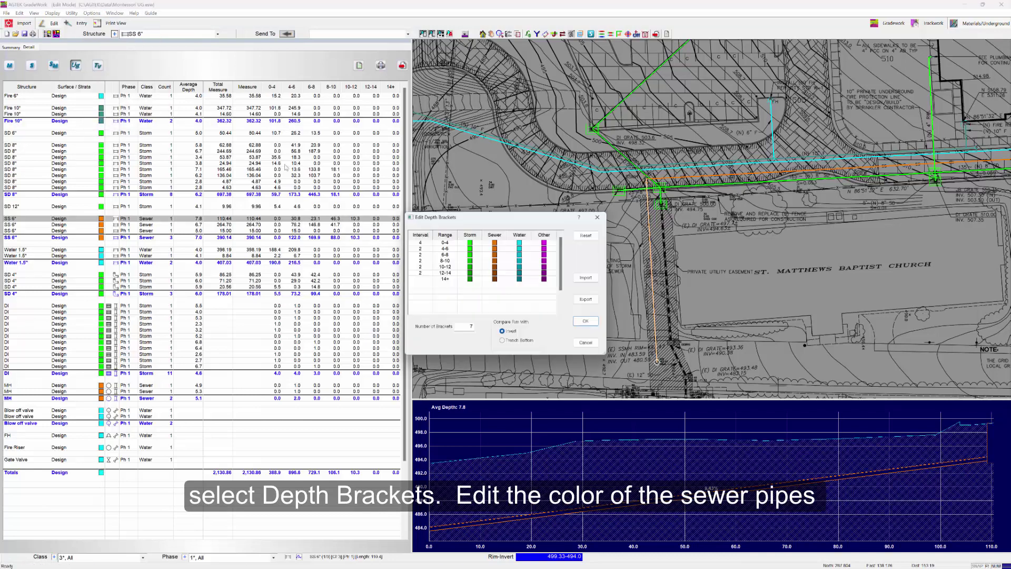
left_click(497, 266)
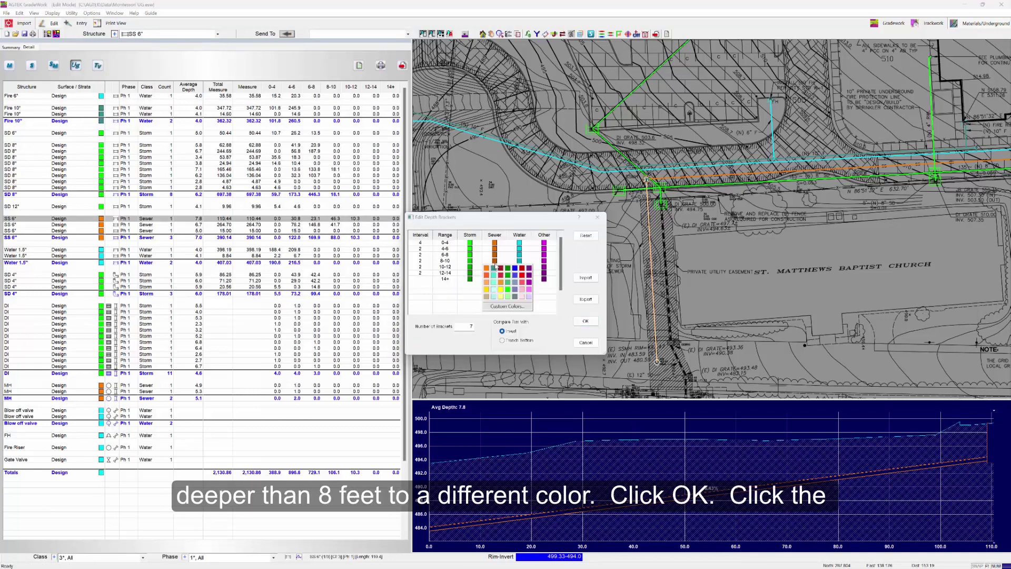
left_click(495, 268)
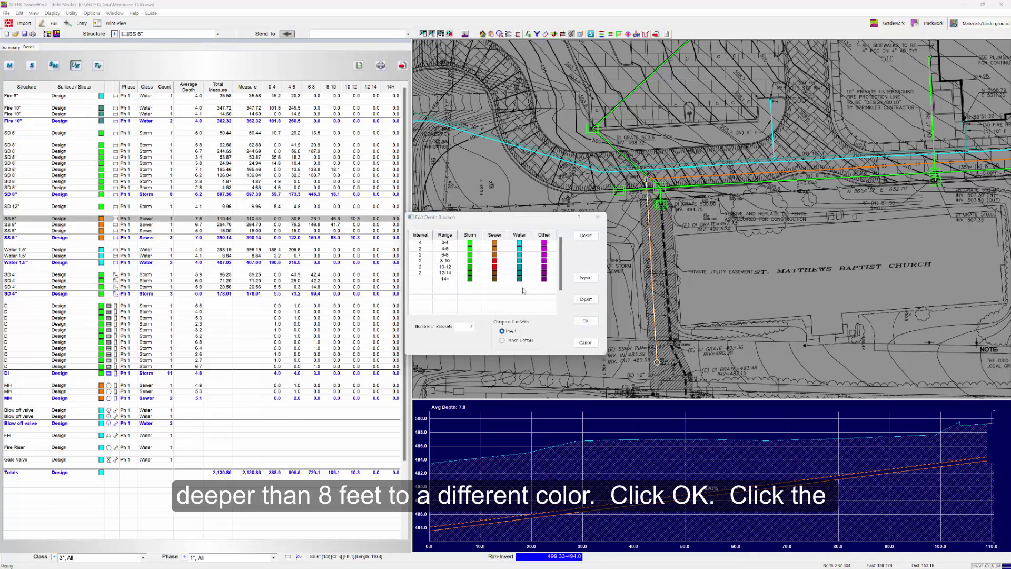
left_click(495, 280)
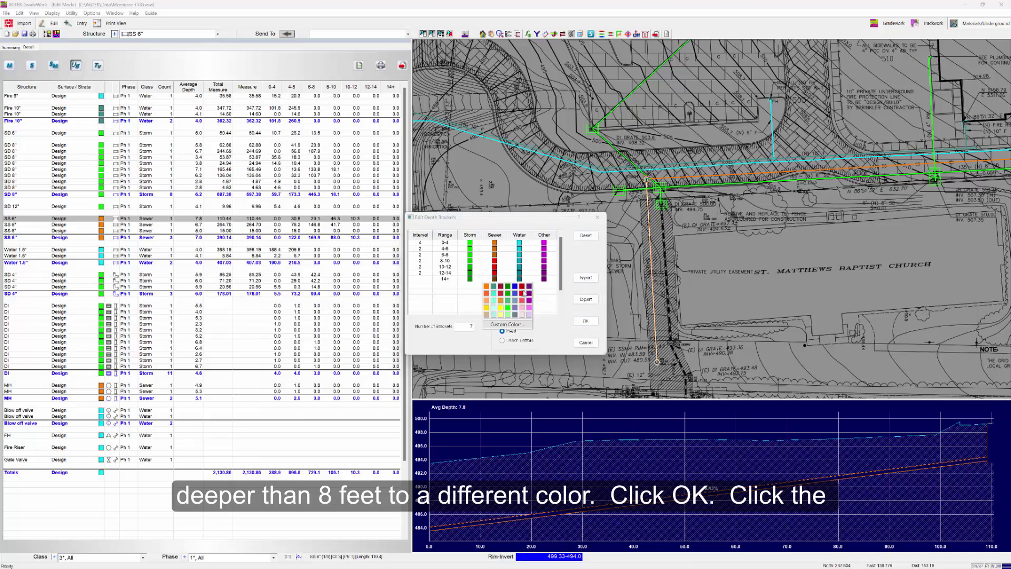
left_click(524, 292)
left_click(585, 321)
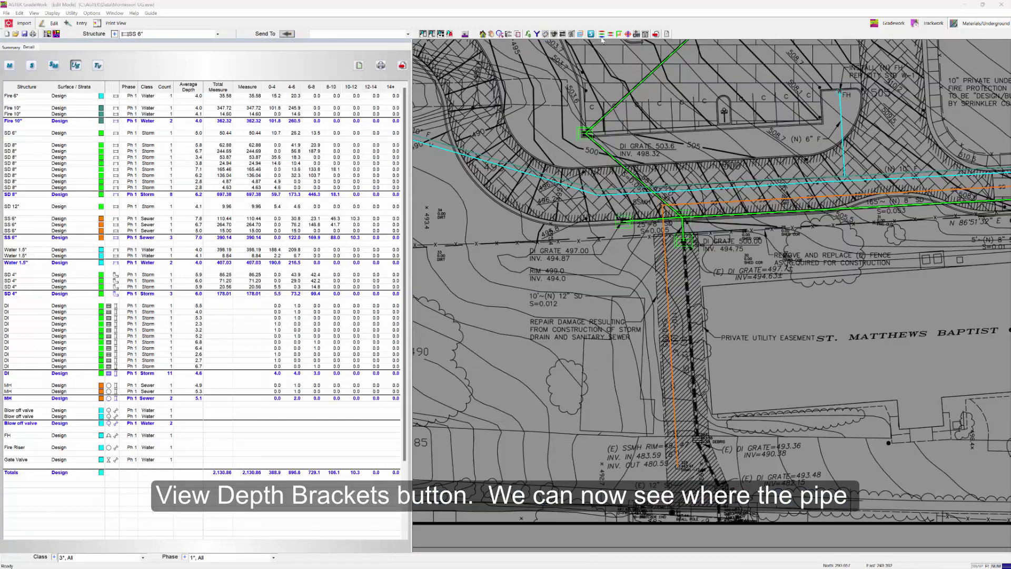
Show depth-bracket colours, break the sewer where it passes 8 feet, and open the deep section
left_click(601, 34)
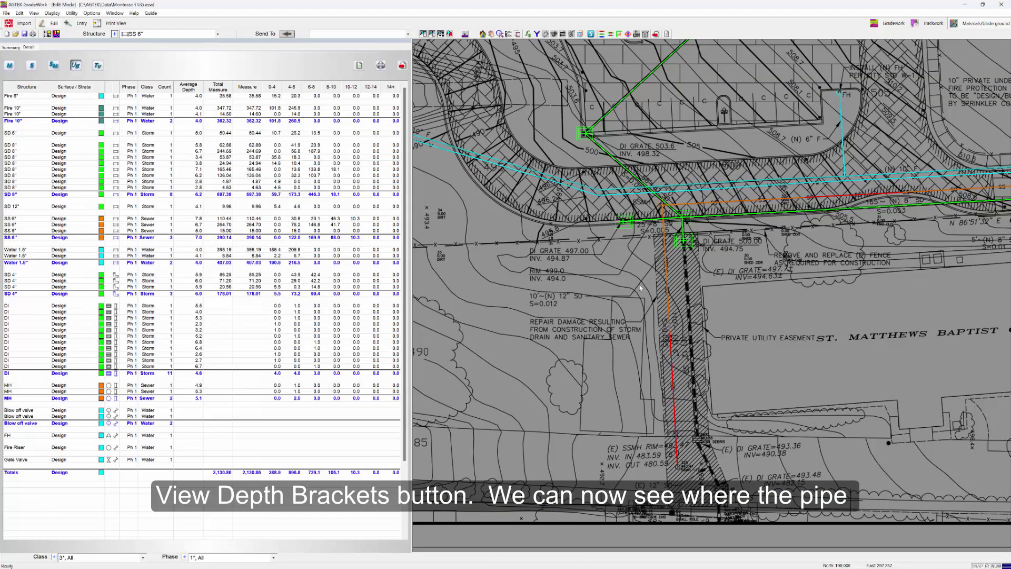
scroll(683, 372, "up", 2)
scroll(652, 313, "up", 2)
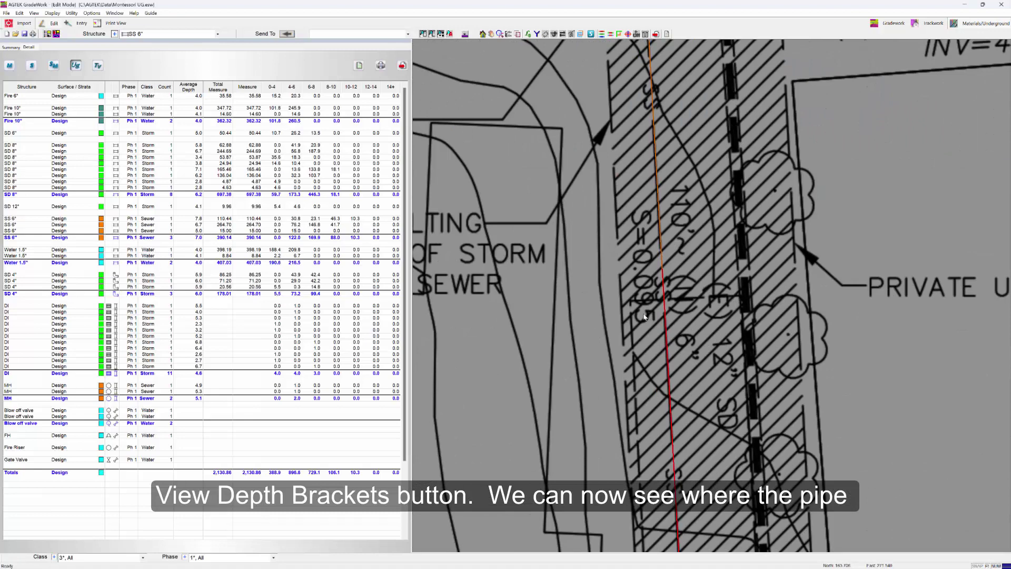
scroll(660, 293, "up", 1)
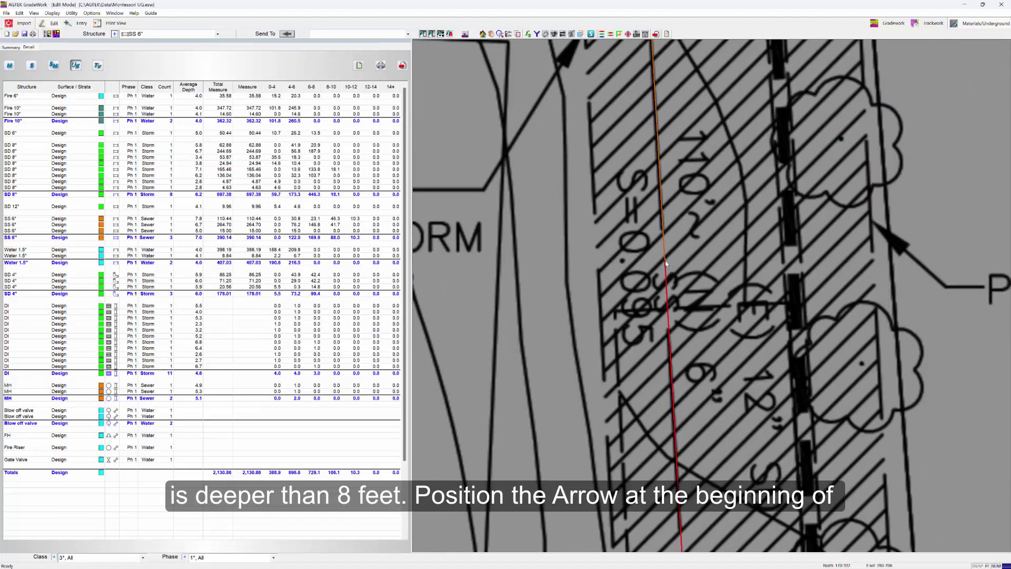
key("F5")
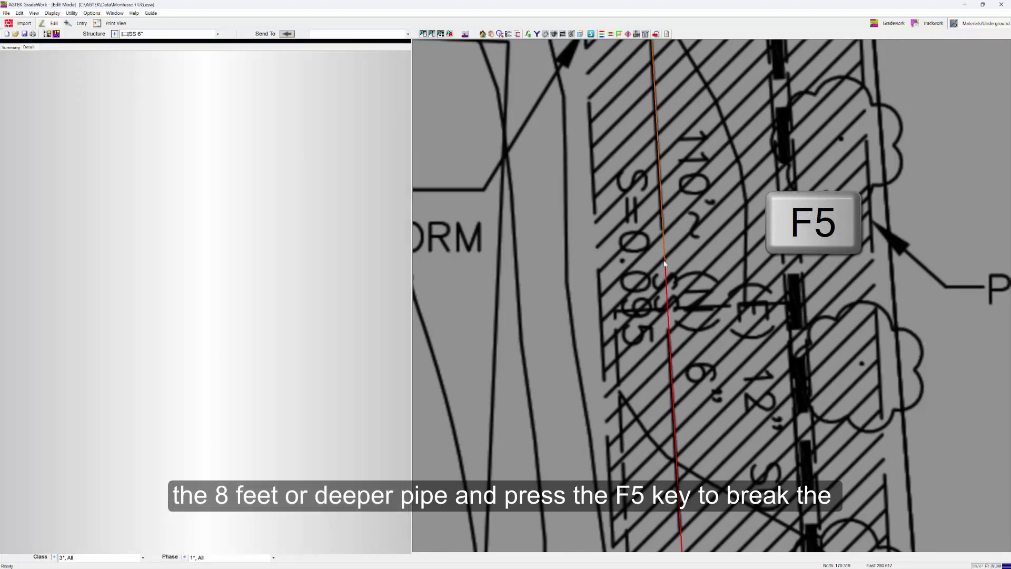
scroll(664, 265, "down", 3)
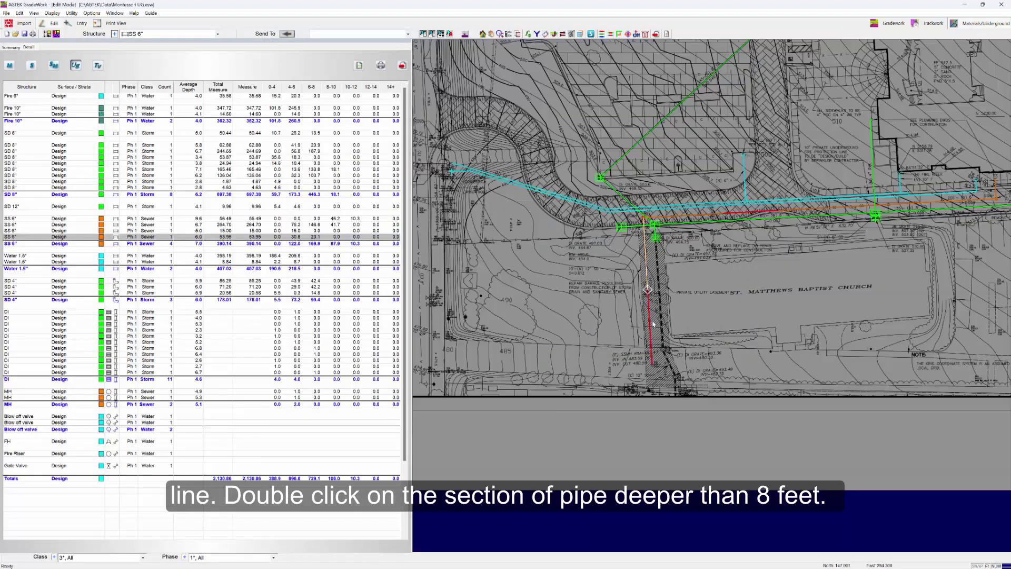
double_click(652, 323)
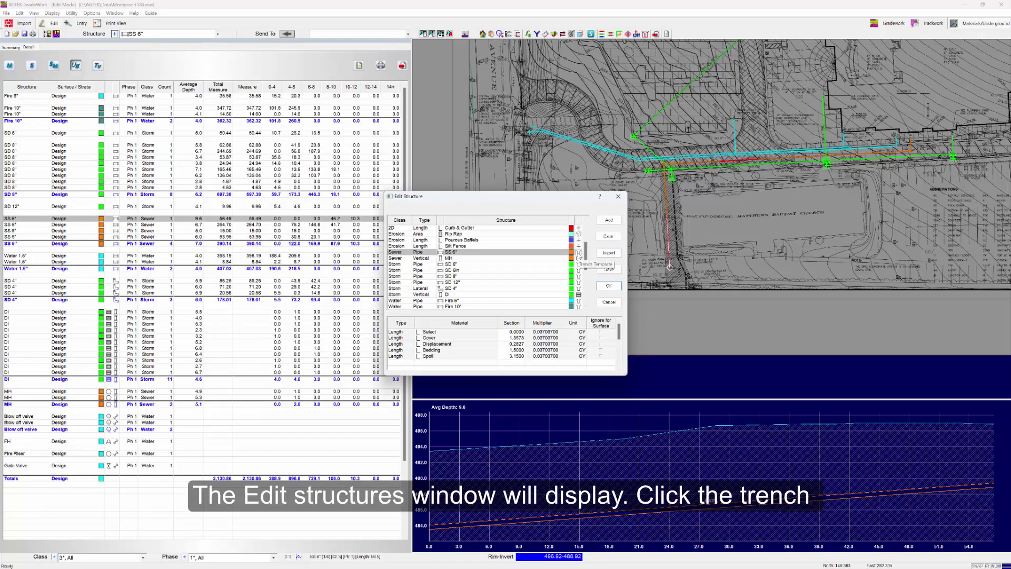
Add a 24.000-wide bench to the deep section's custom trench and accept it
left_click(578, 256)
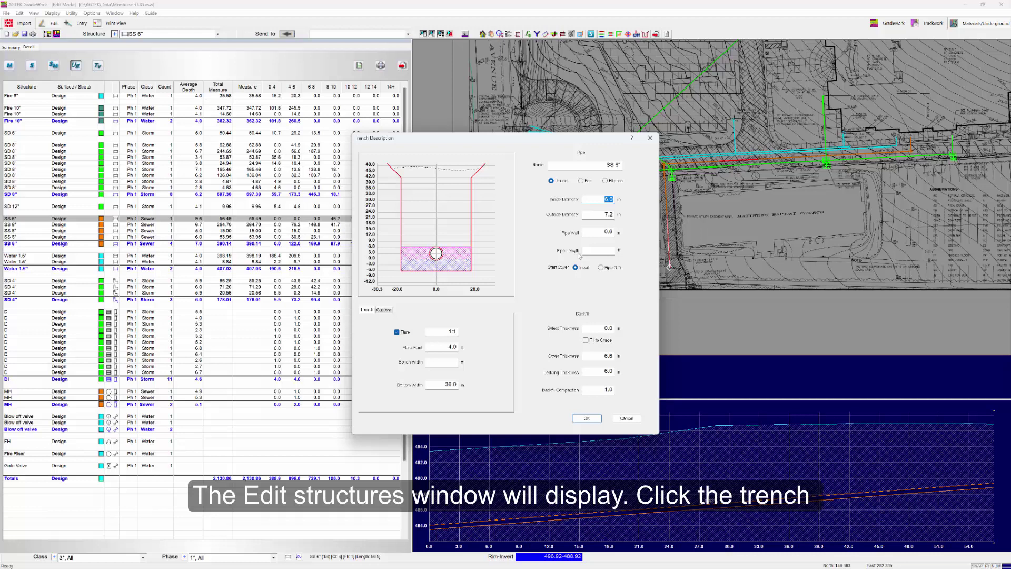
left_click(385, 312)
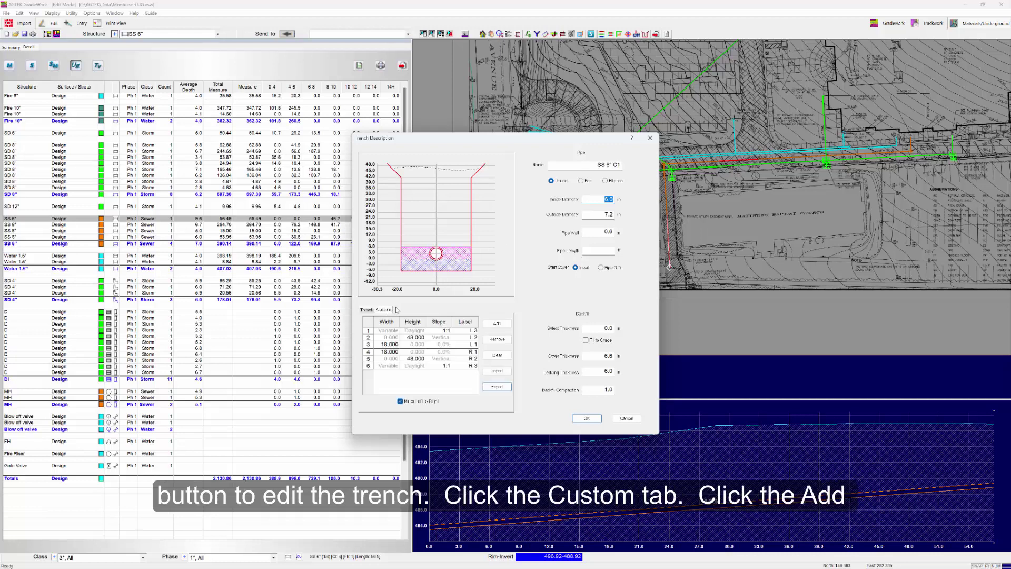
left_click(497, 323)
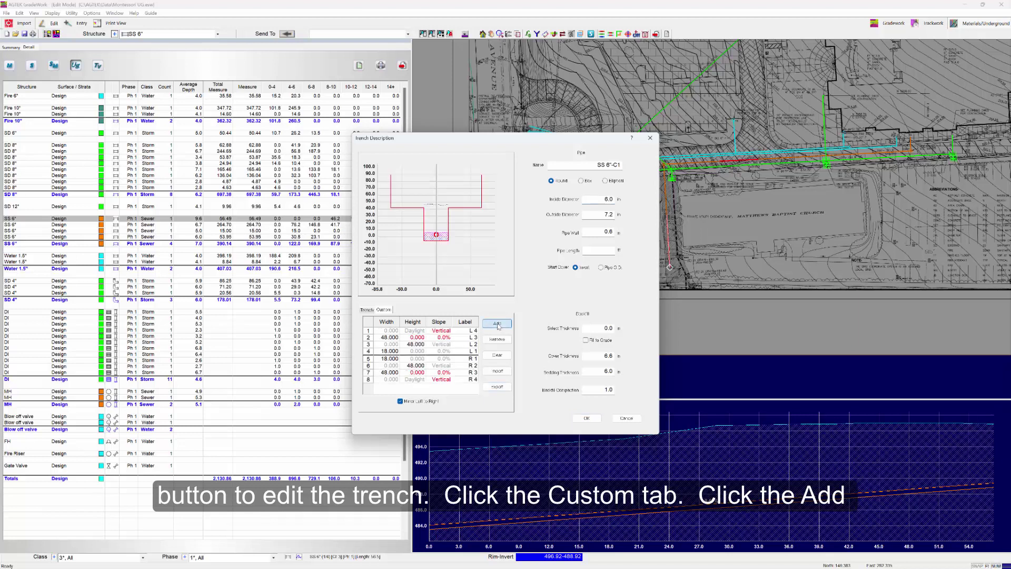
left_click(393, 340)
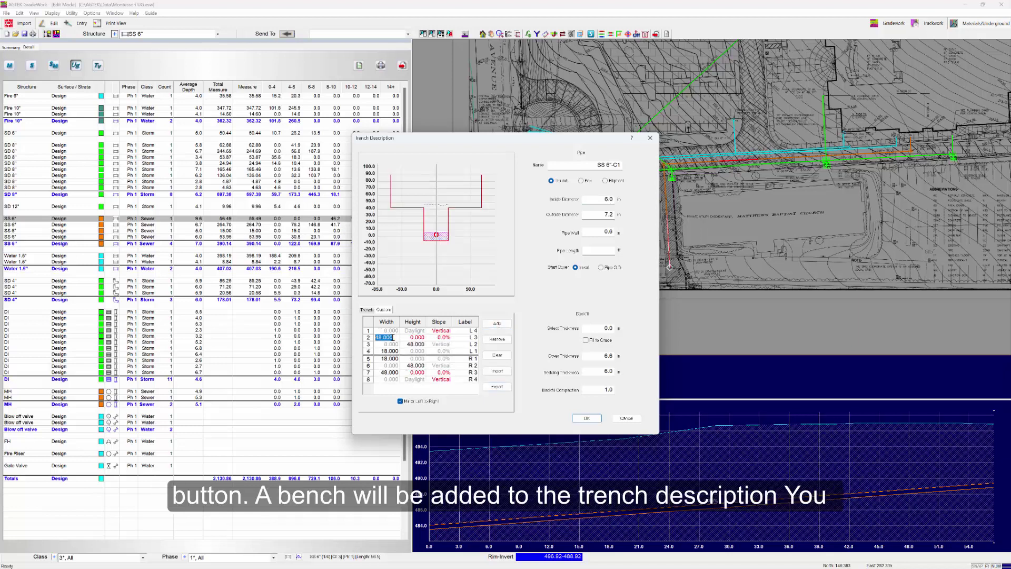
type("24")
key("Tab")
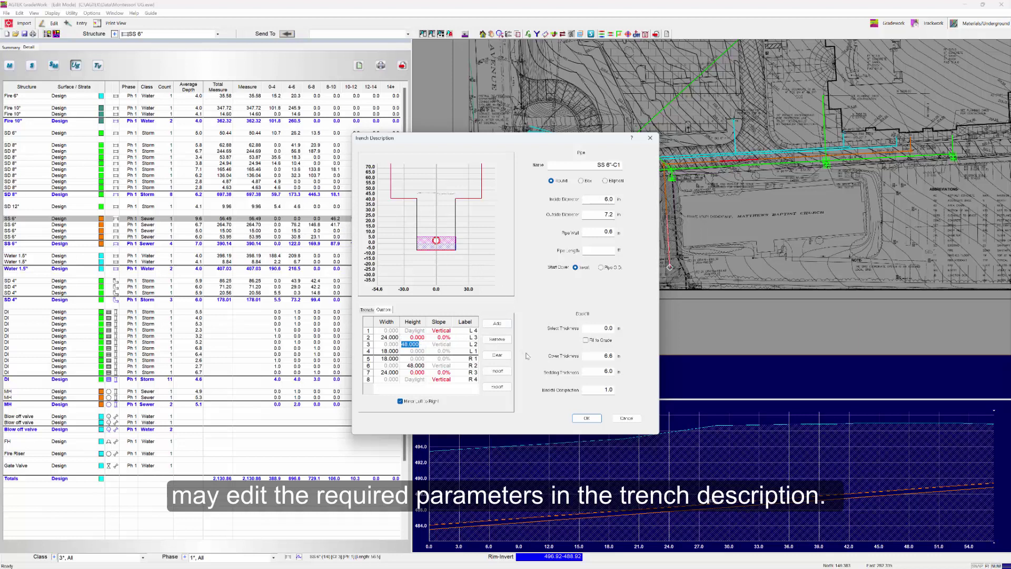
left_click(587, 419)
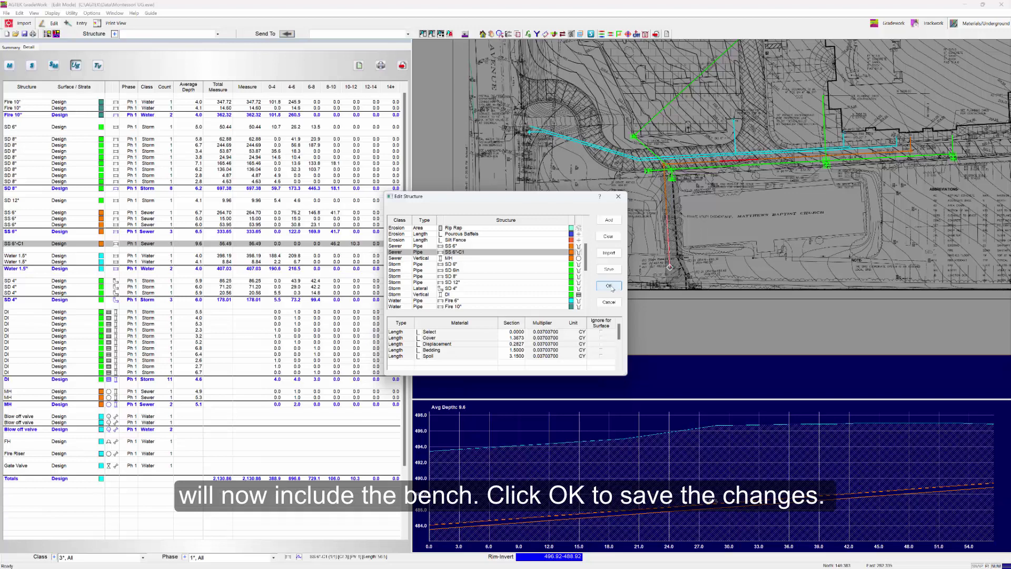
Confirm Edit Structure so the deep sewer section uses SS 6"-C1
left_click(609, 286)
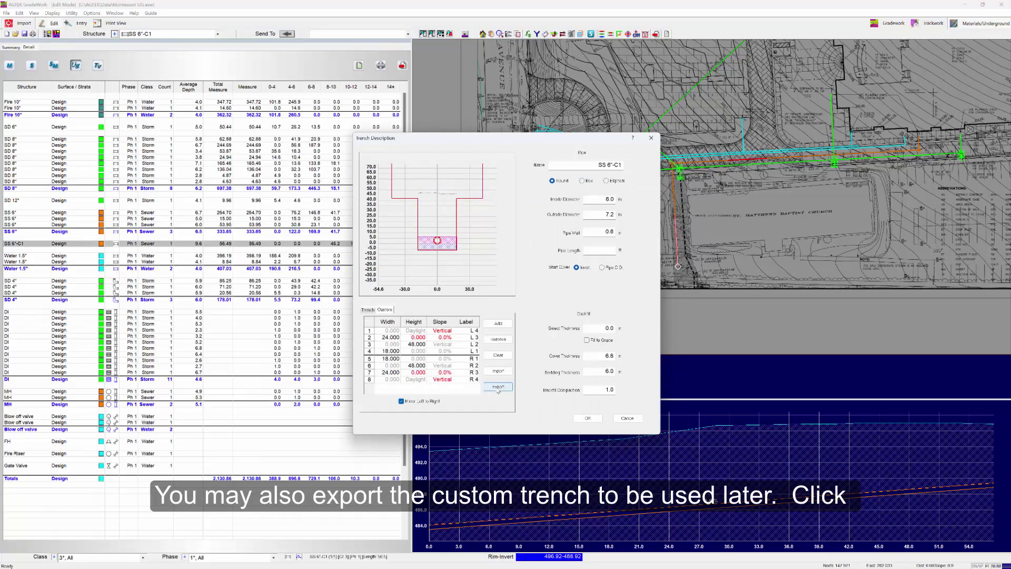
Export the benched trench as template file Bench.typ, then bring up the Import Template browser
left_click(498, 387)
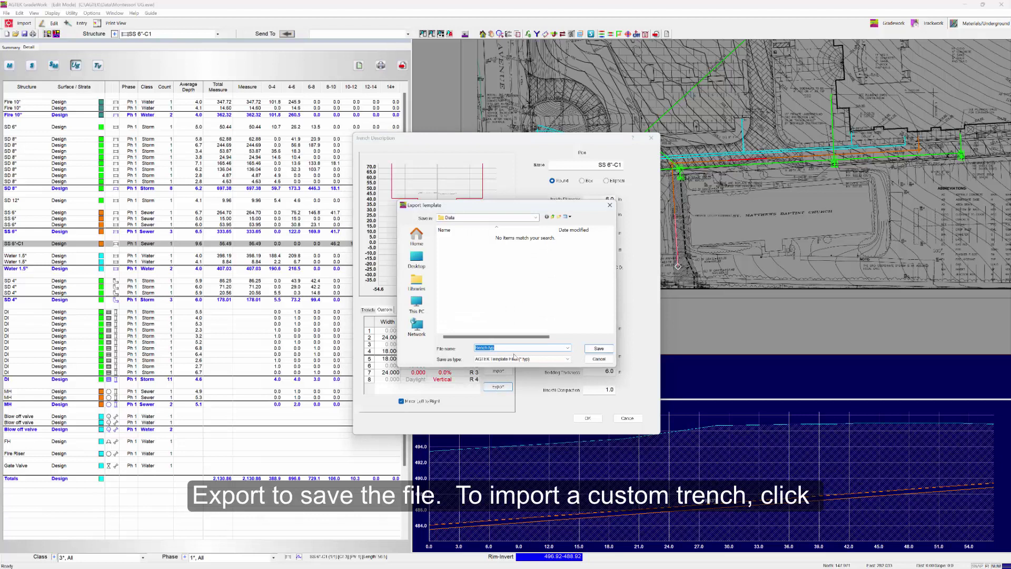
left_click(599, 348)
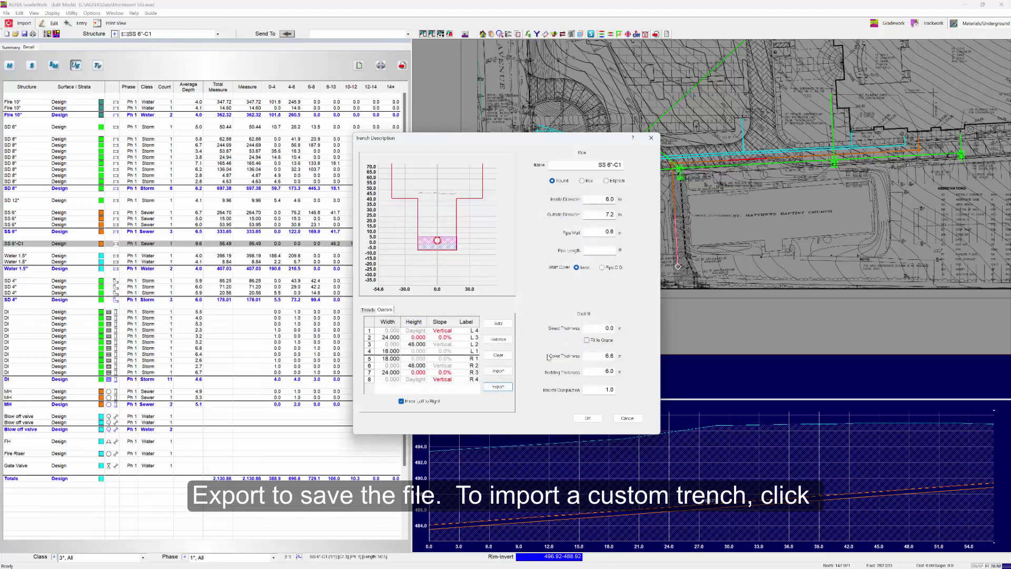
left_click(498, 372)
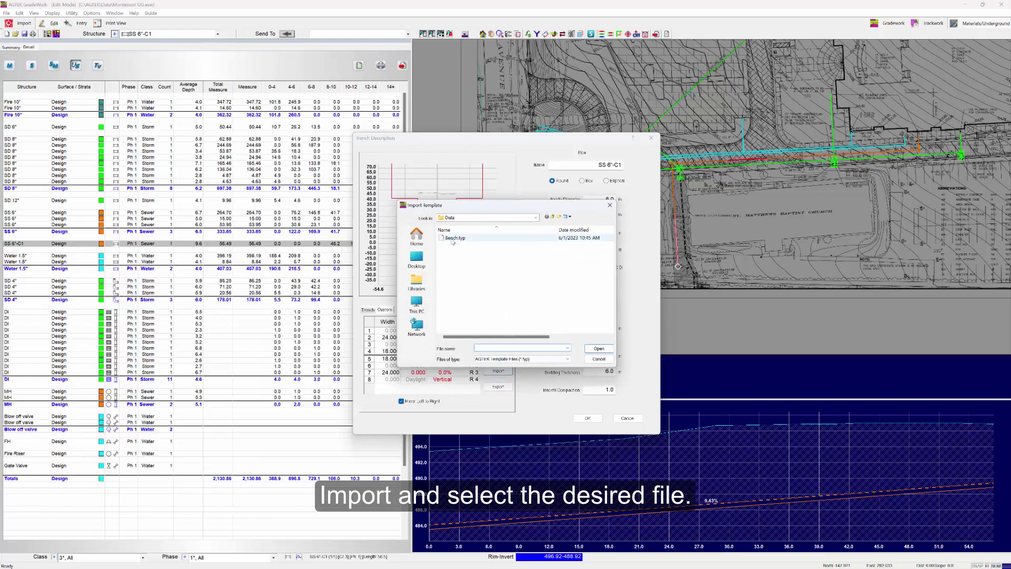